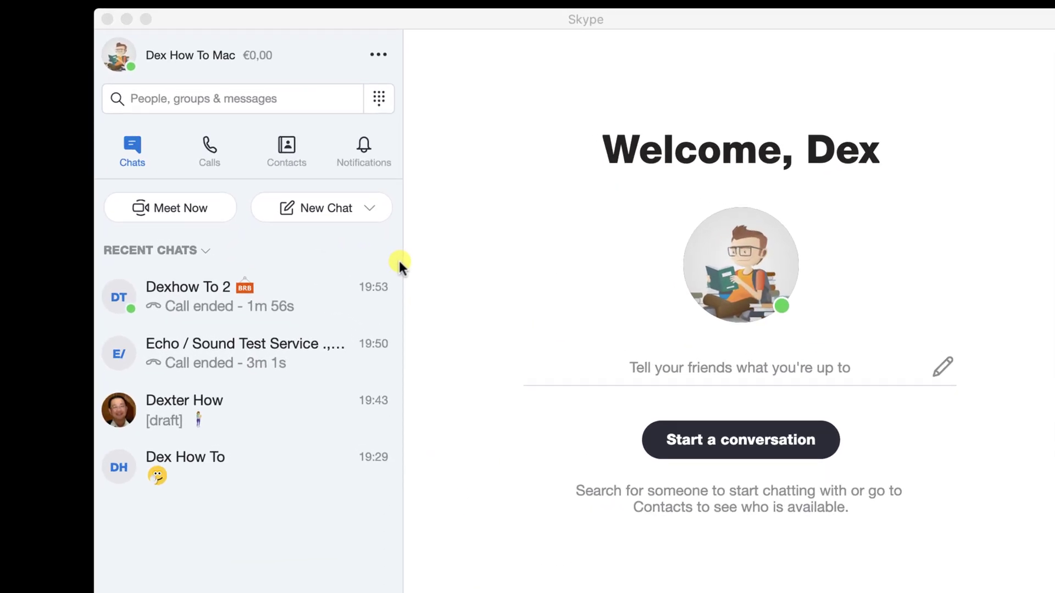
Open the Dexhow To 2 chat from Recent Chats and start an audio call.
left_click(227, 307)
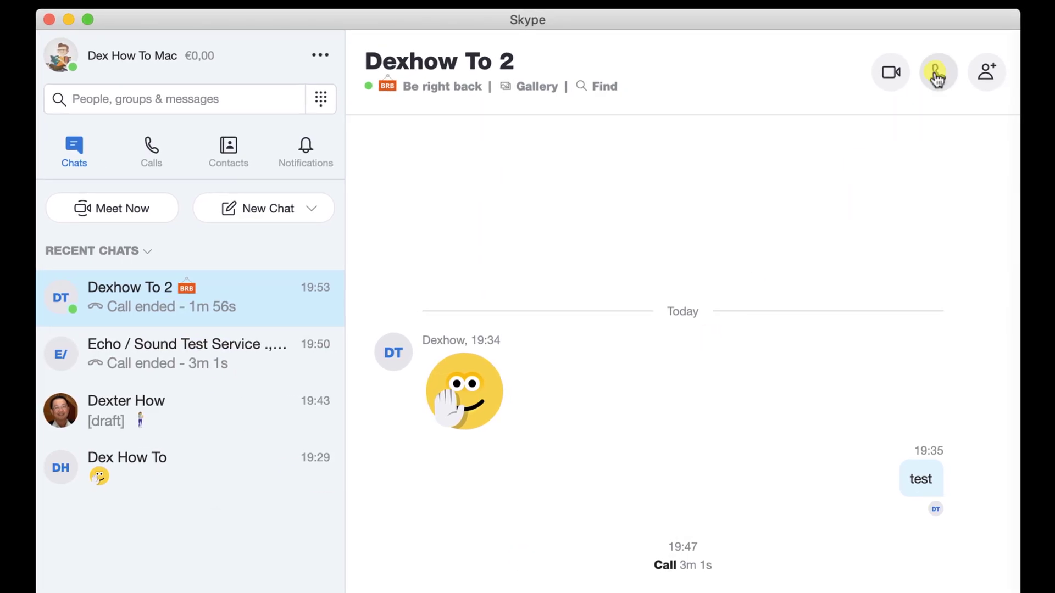
left_click(937, 75)
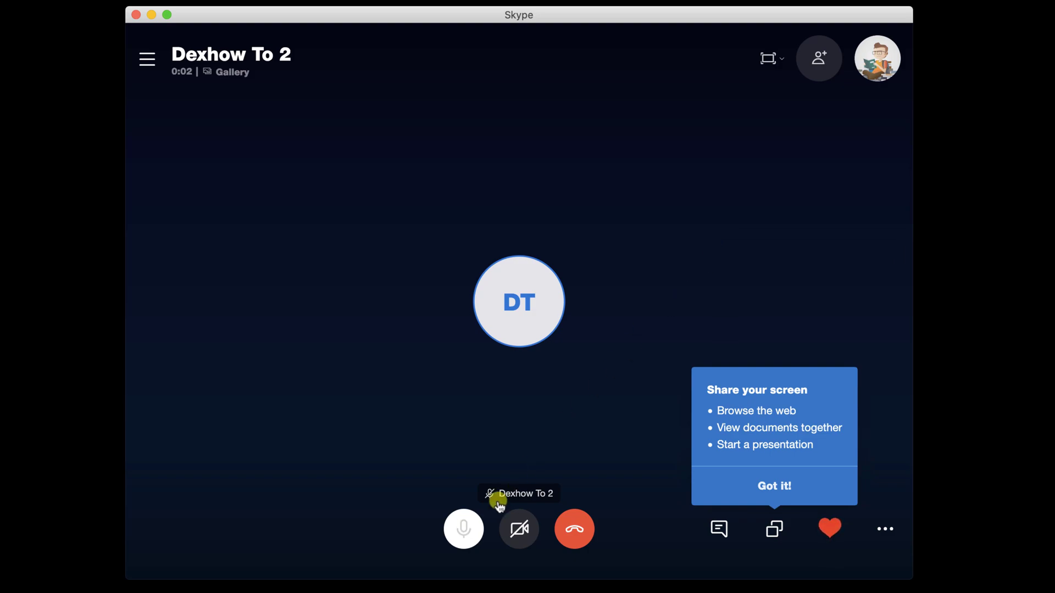
Mute the microphone and try screen sharing, triggering the screen-recording permission notice.
left_click(463, 529)
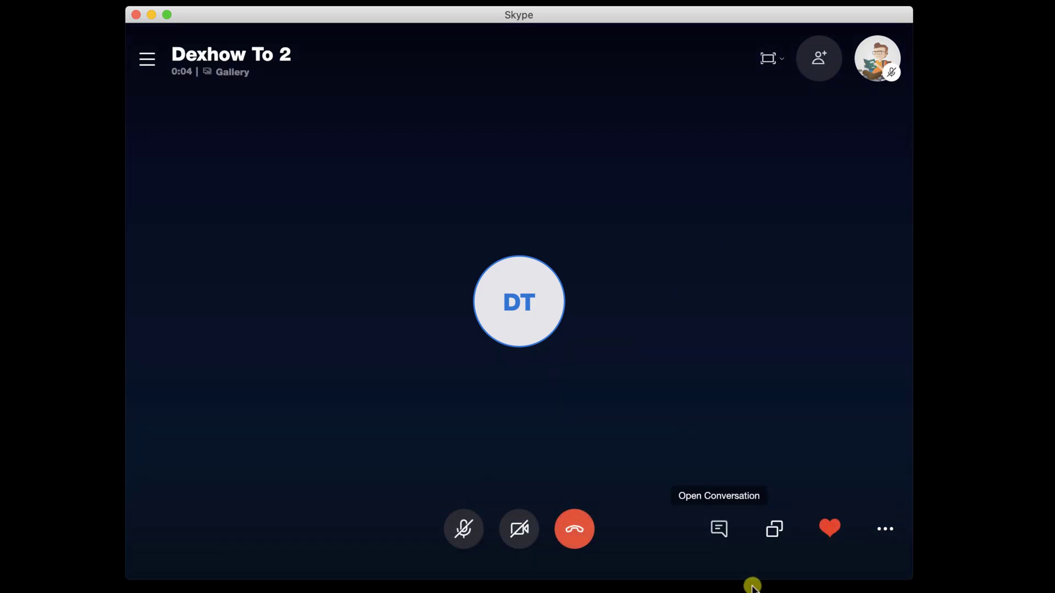
left_click(775, 532)
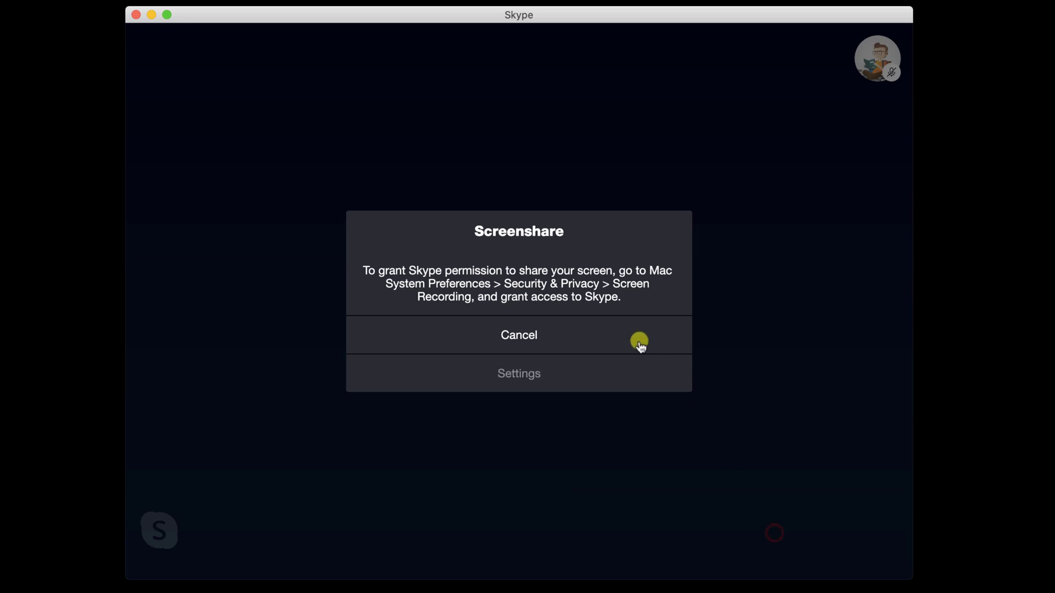
Unlock Security & Privacy, allow Skype under Screen Recording, and quit Skype.
left_click(527, 373)
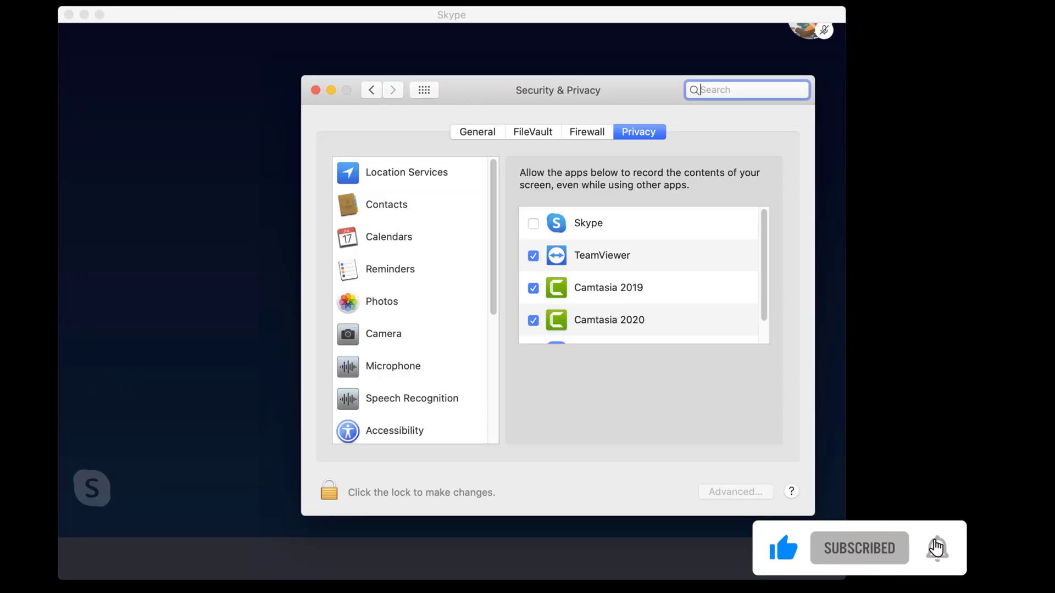
left_click(462, 495)
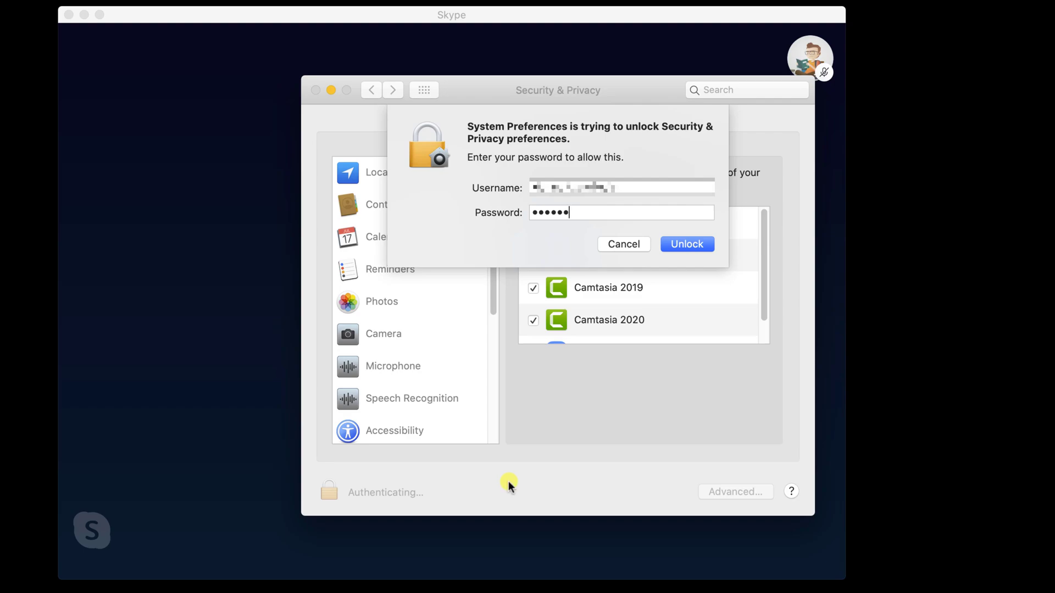
left_click(687, 244)
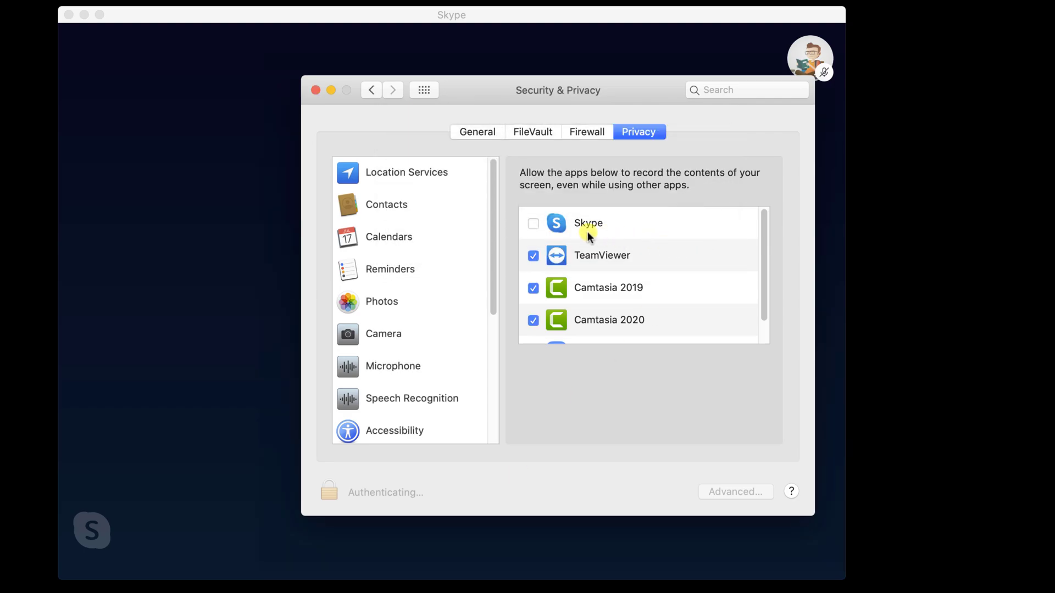
left_click(534, 224)
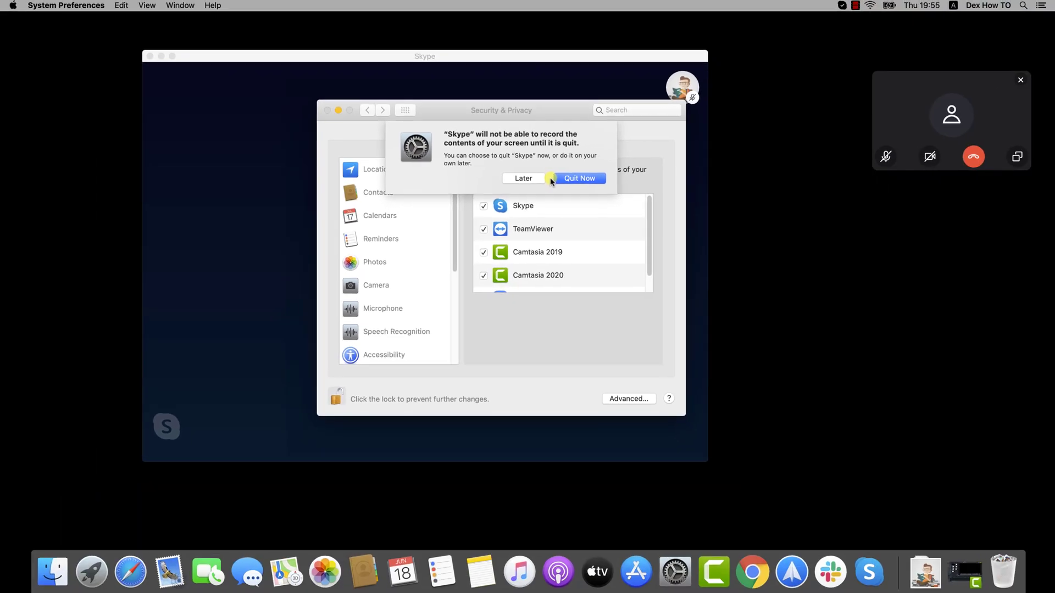
left_click(667, 185)
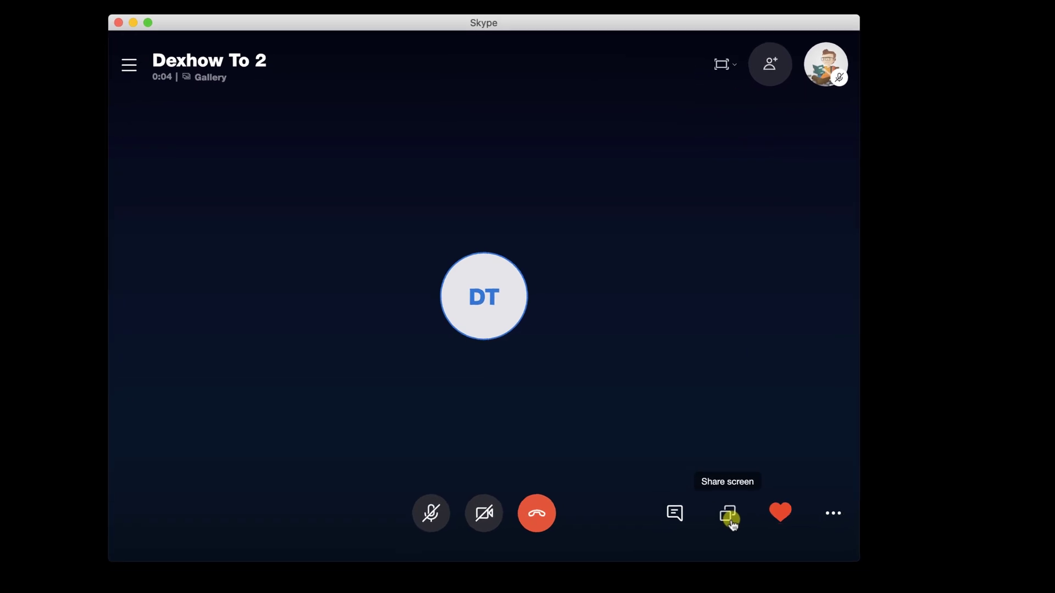
Open the share-screen chooser listing the two available displays.
left_click(751, 535)
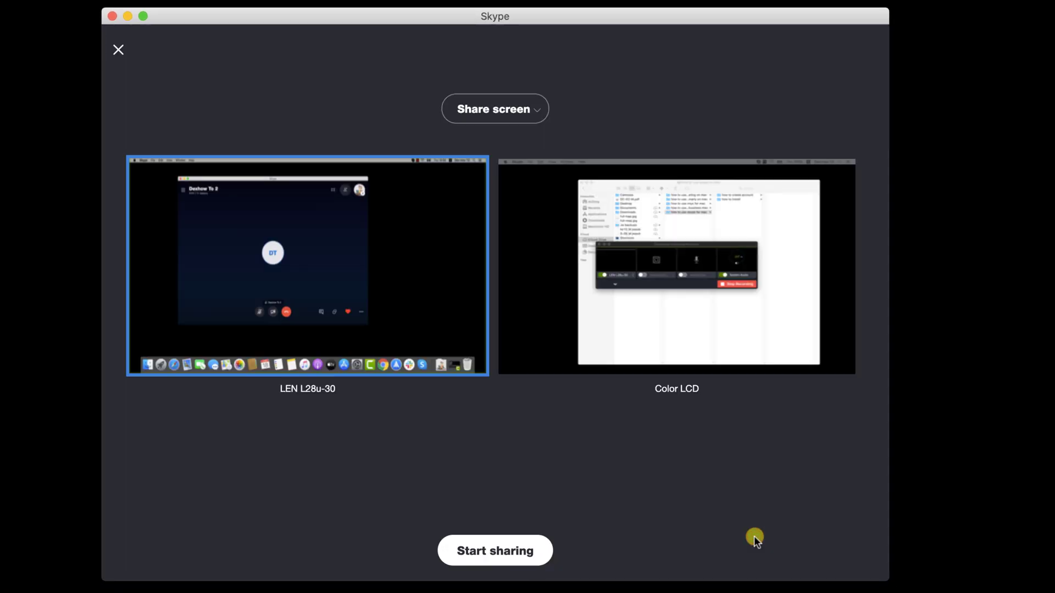
Share the LEN L28u-30 display, minimise the Skype window, then open and close Notes.
left_click(496, 551)
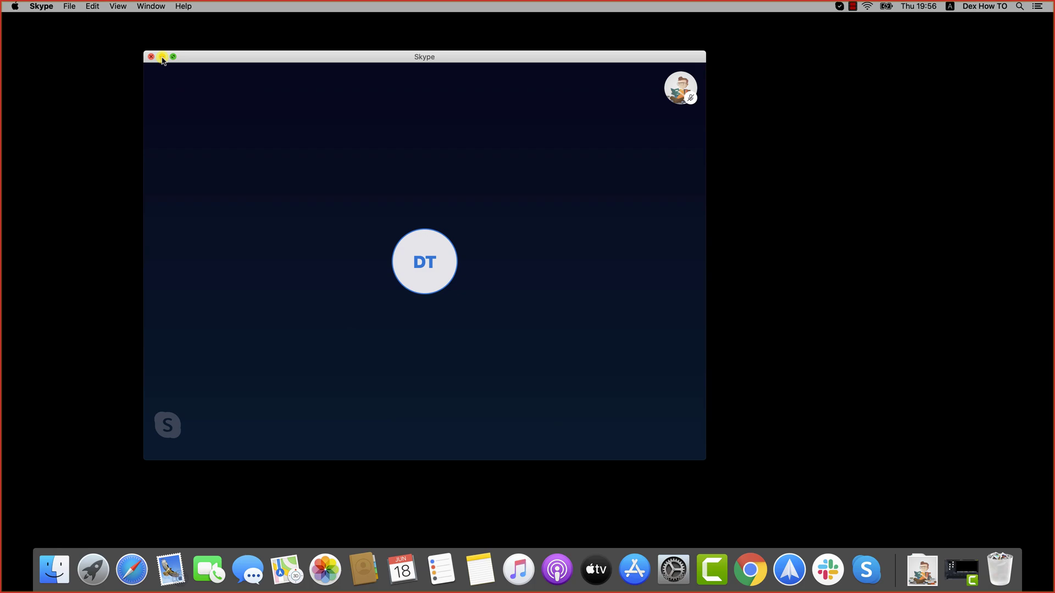
left_click(162, 57)
left_click(151, 6)
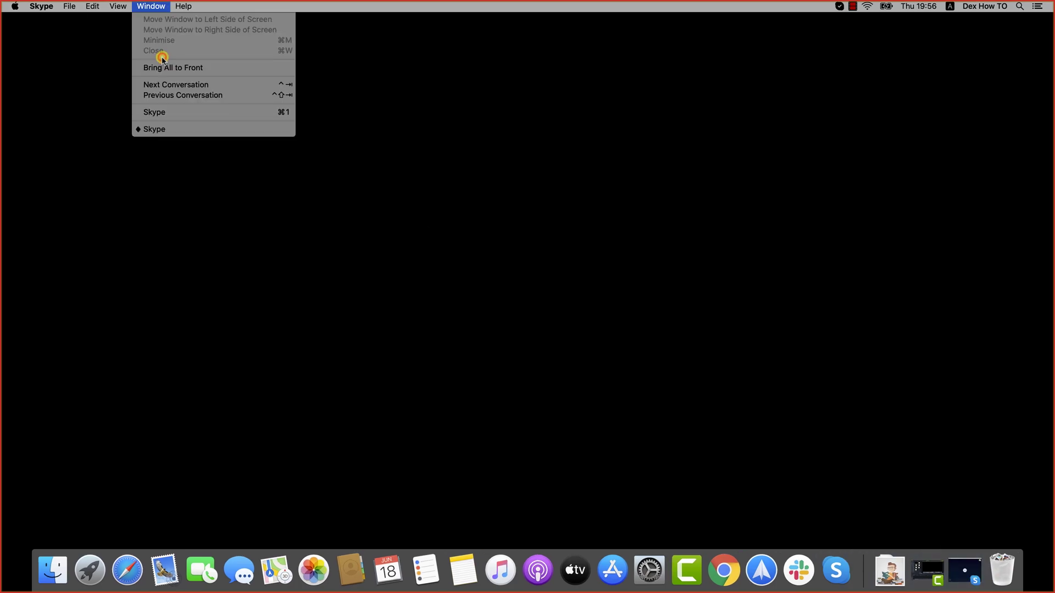
left_click(514, 261)
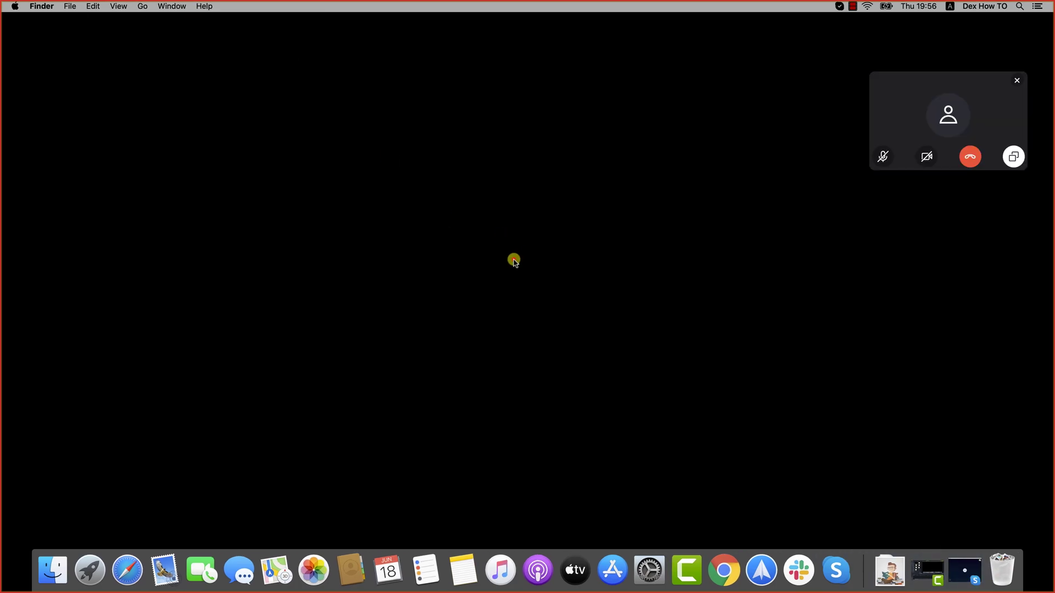
left_click(459, 572)
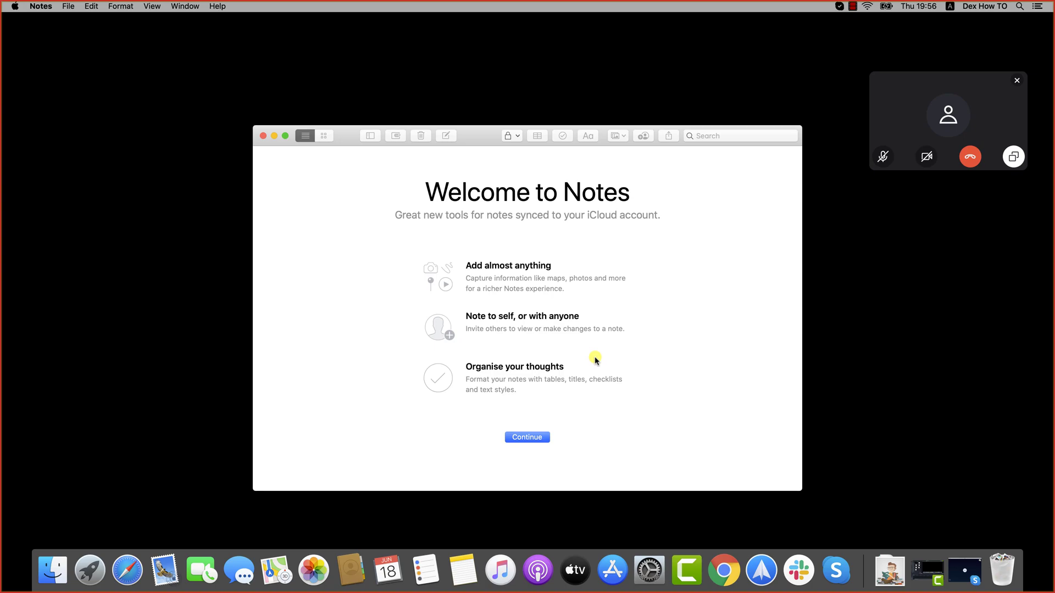
left_click(263, 136)
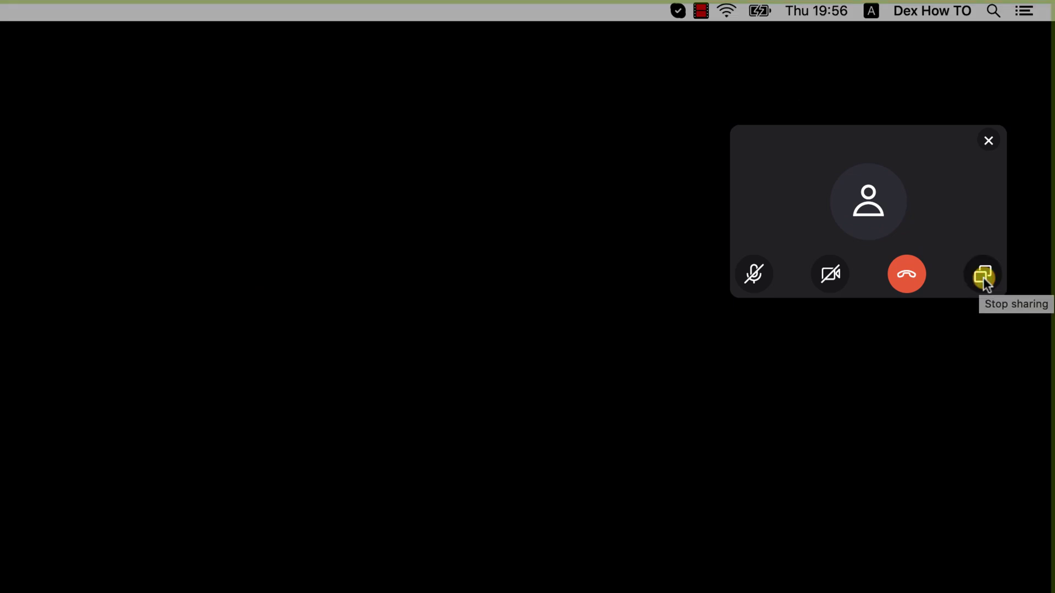
Stop sharing from the mini call window, keeping the Dexhow To 2 call running.
left_click(983, 277)
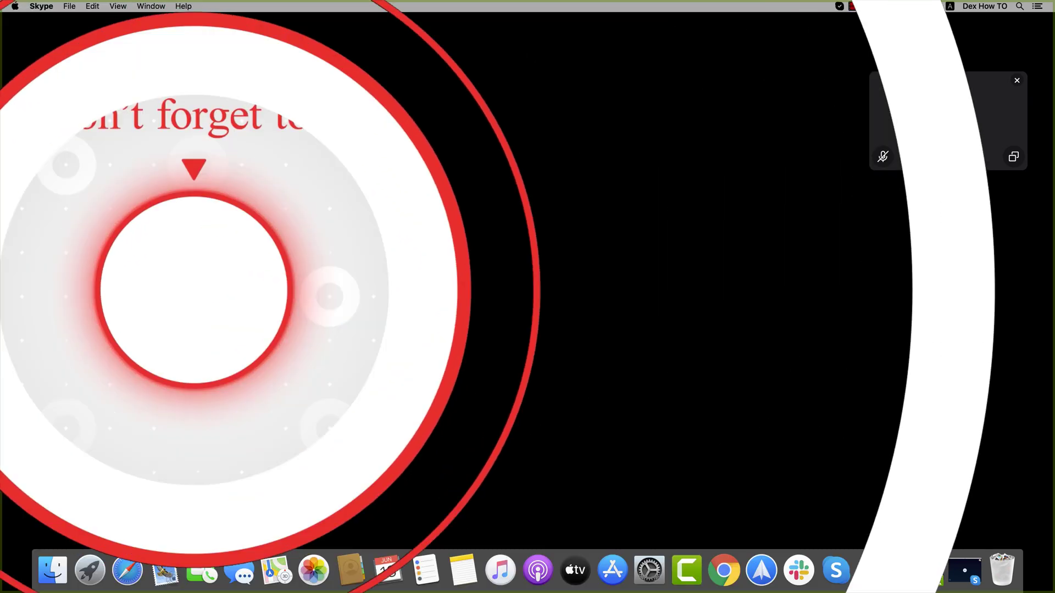